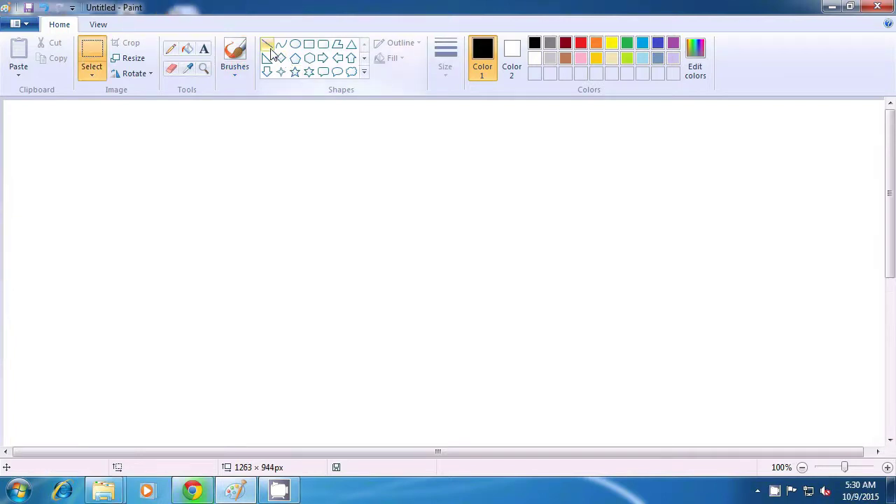
Draw a capital L near the canvas's upper-left corner with the Line tool, using the second-thickest line size and dark red
click(268, 46)
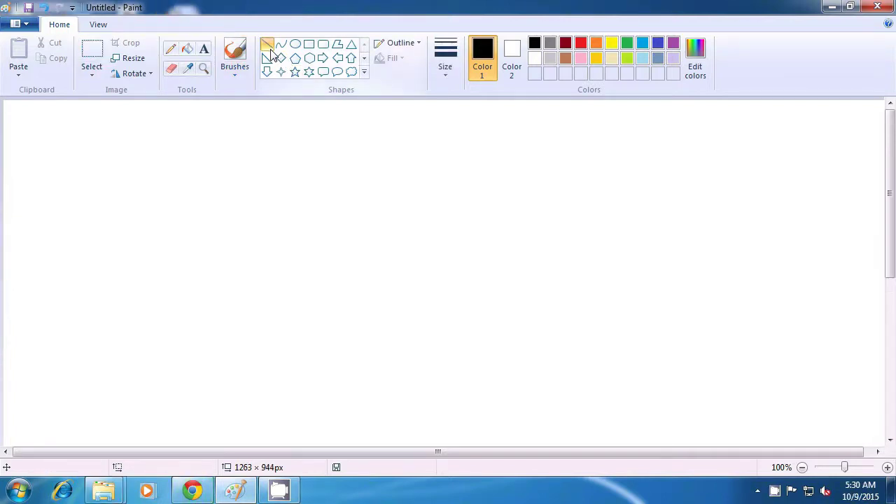
click(442, 73)
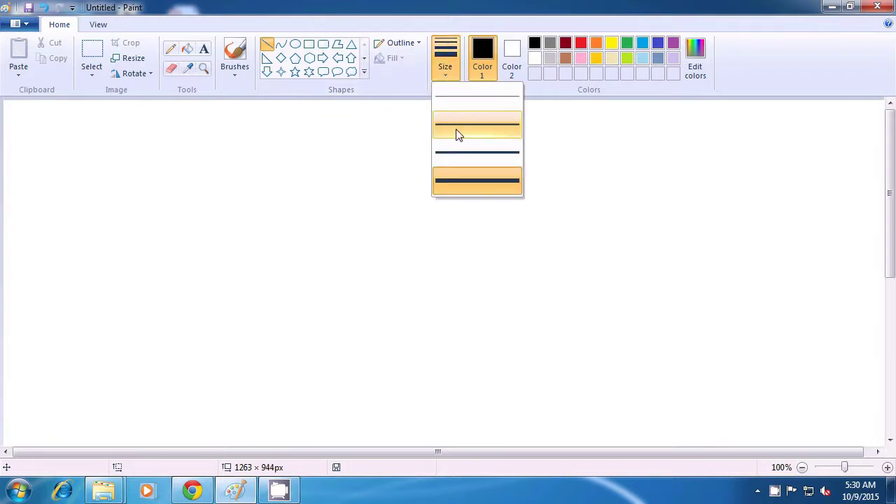
click(463, 153)
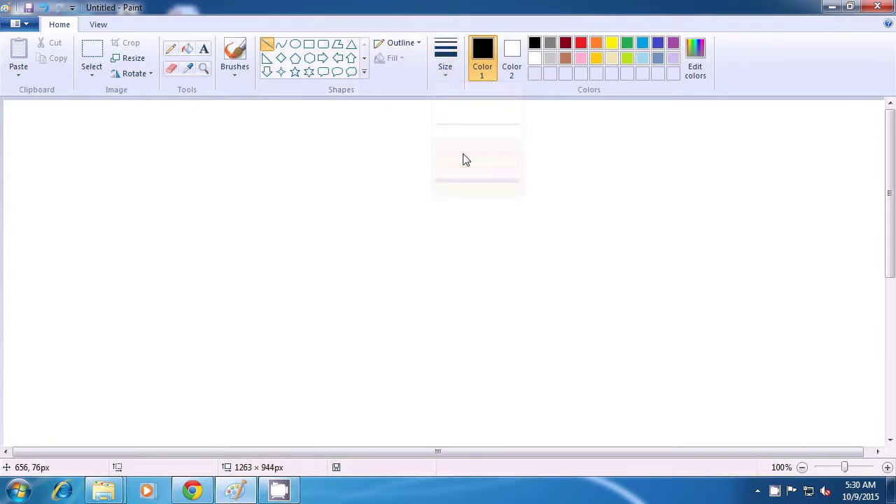
click(566, 45)
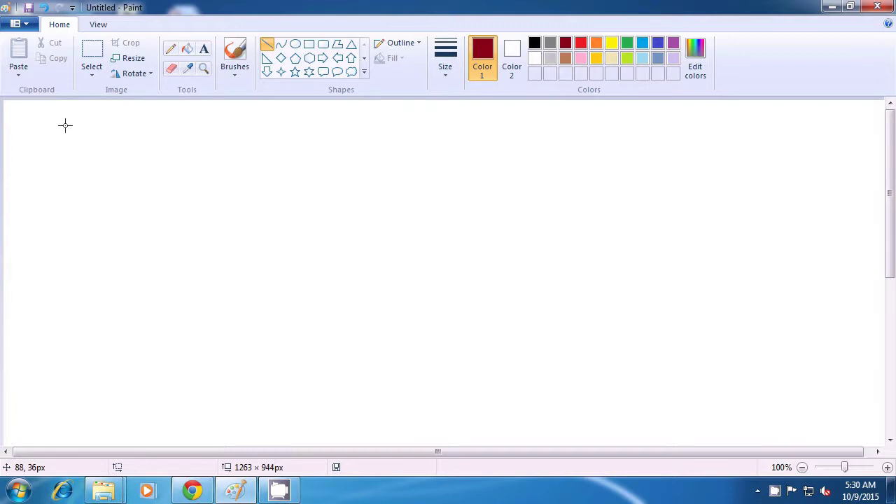
mouse_move(65, 125)
mouse_down()
mouse_move(64, 200)
mouse_move(118, 202)
mouse_up()
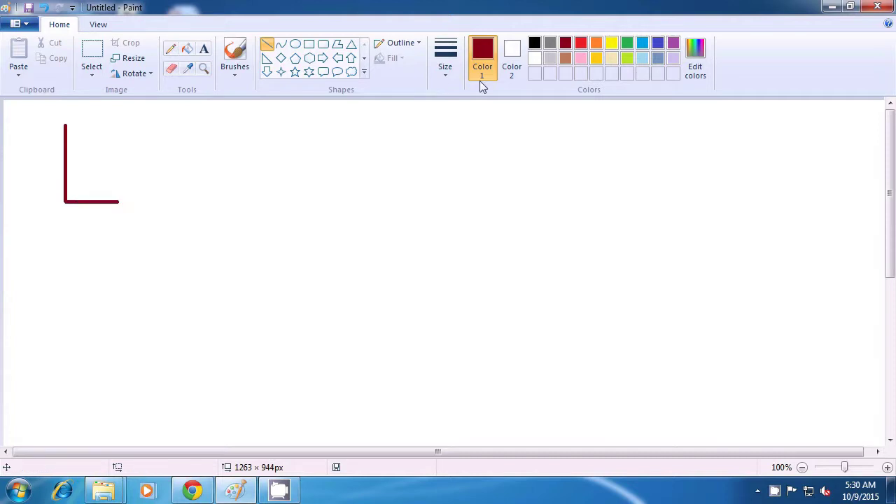
Draw an orange capital F beside the L from one vertical line and two horizontal bars about 50 px long
click(595, 45)
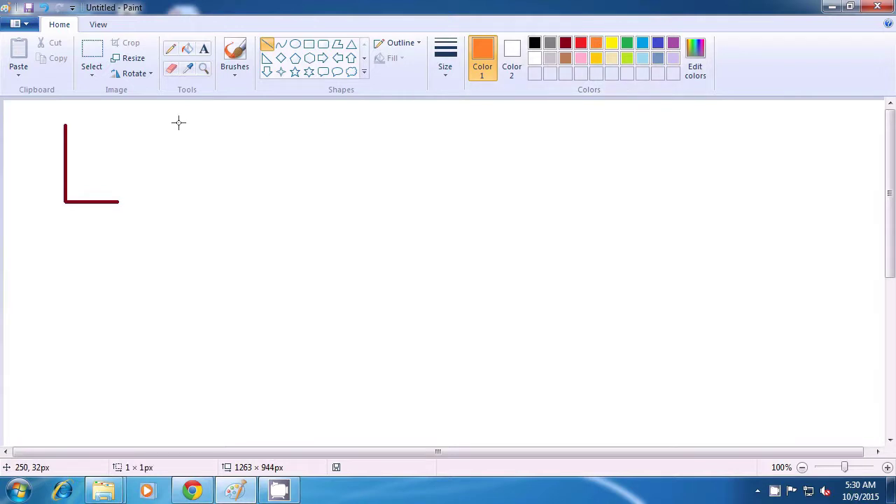
drag(179, 123, 178, 206)
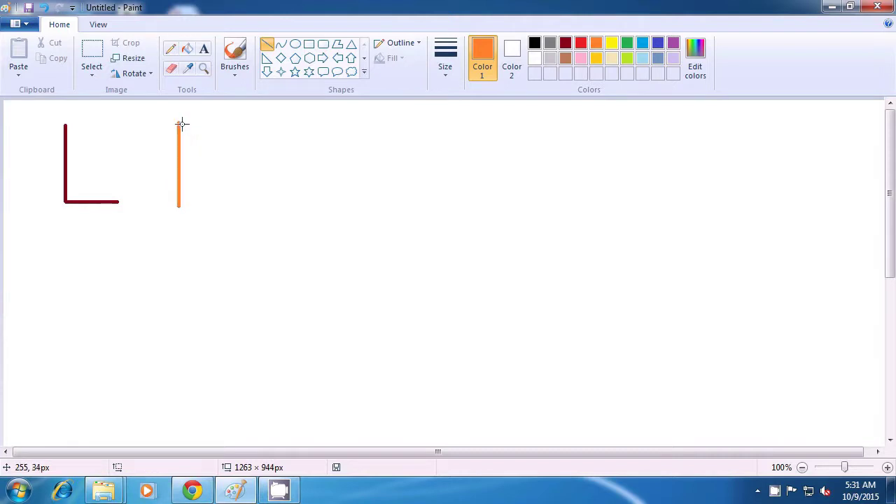
drag(178, 125, 214, 124)
drag(179, 146, 214, 147)
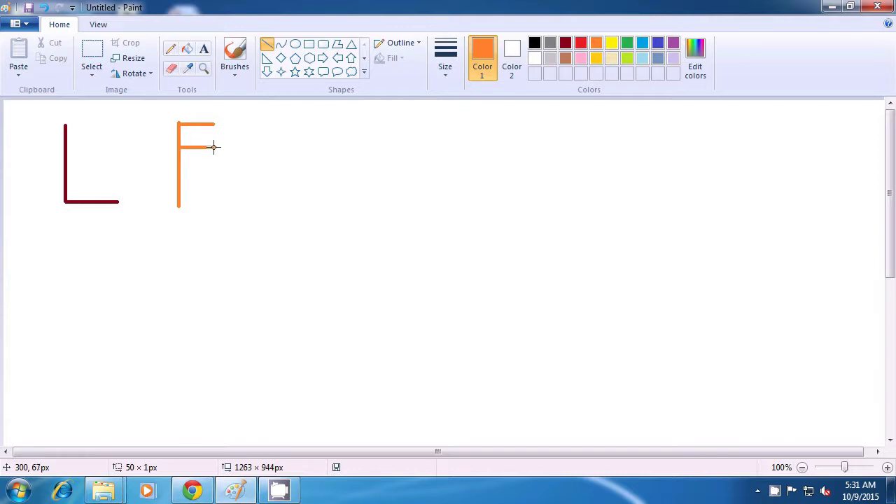
click(266, 138)
Draw a red capital Y beside the F from two converging diagonals and a vertical stem about 70 px long
click(581, 45)
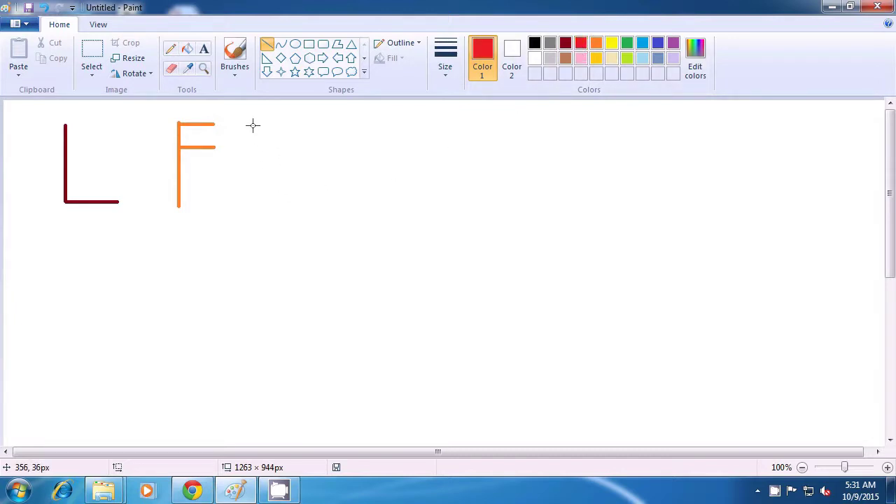
drag(260, 123, 281, 166)
click(324, 166)
drag(312, 121, 281, 215)
click(323, 164)
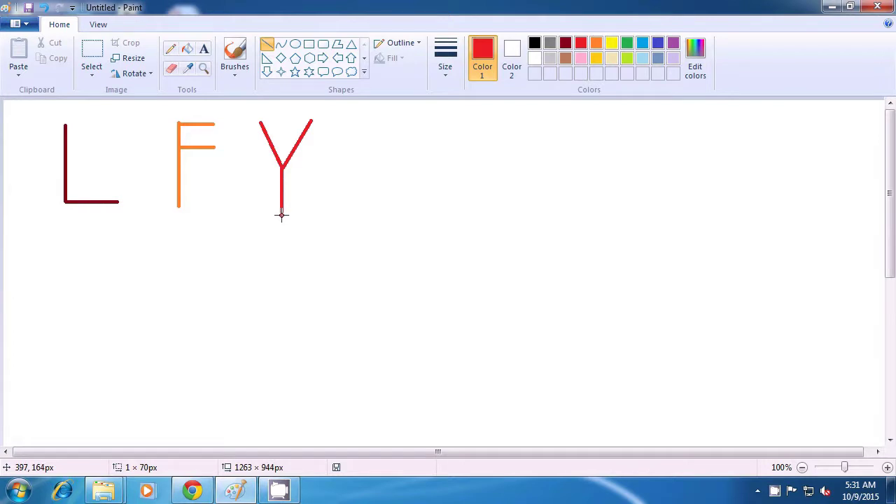
click(332, 206)
Draw a turquoise capital E beside the Y from a vertical line and three horizontal bars, the middle one about 63 px long
click(642, 45)
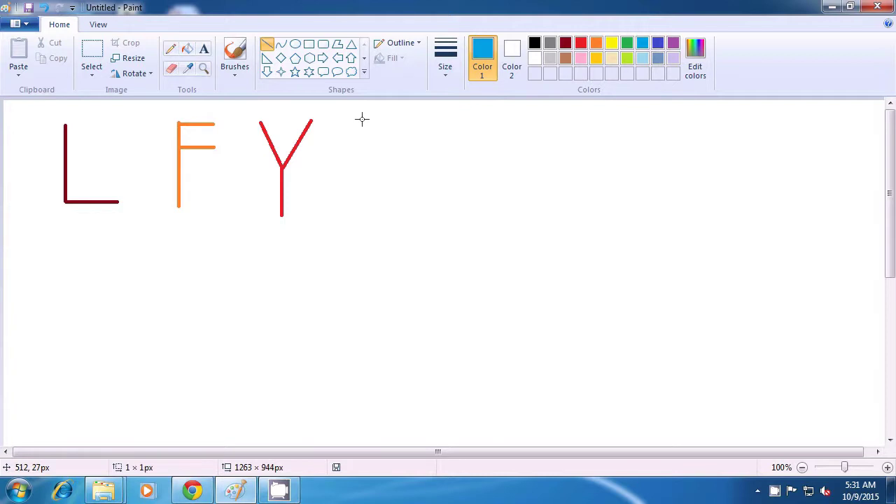
mouse_move(362, 119)
mouse_down()
mouse_move(362, 204)
mouse_move(416, 205)
mouse_up()
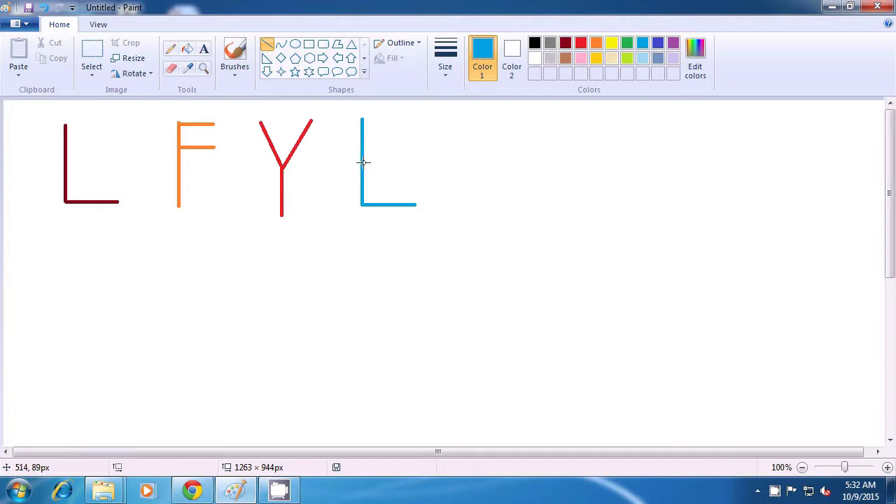
drag(363, 162, 406, 162)
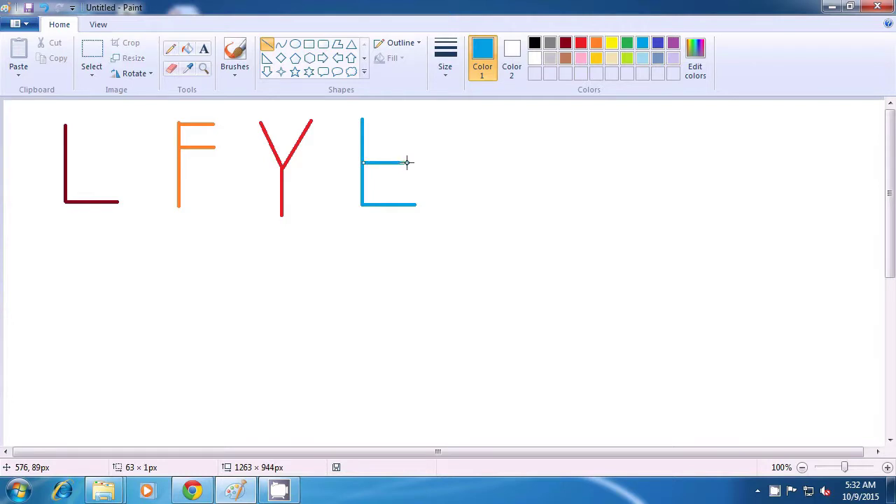
click(455, 163)
drag(363, 119, 406, 120)
click(494, 128)
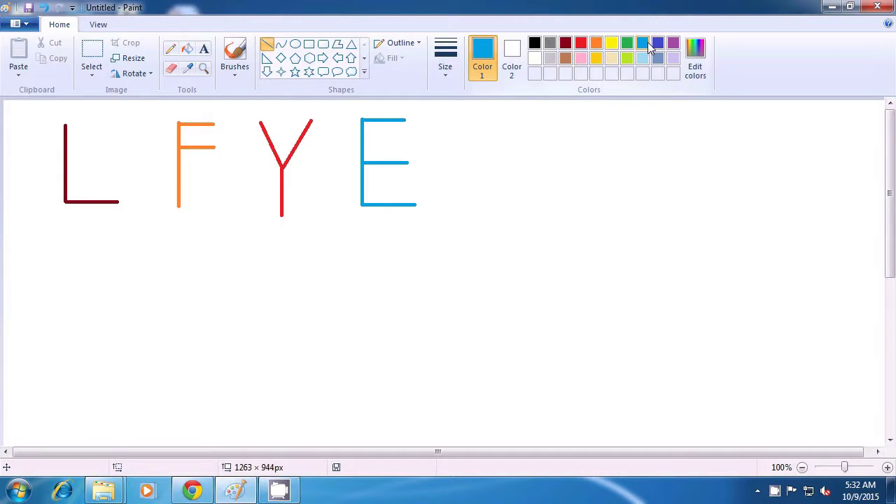
Draw an indigo capital H beside the E from two vertical lines joined by a horizontal crossbar
click(658, 45)
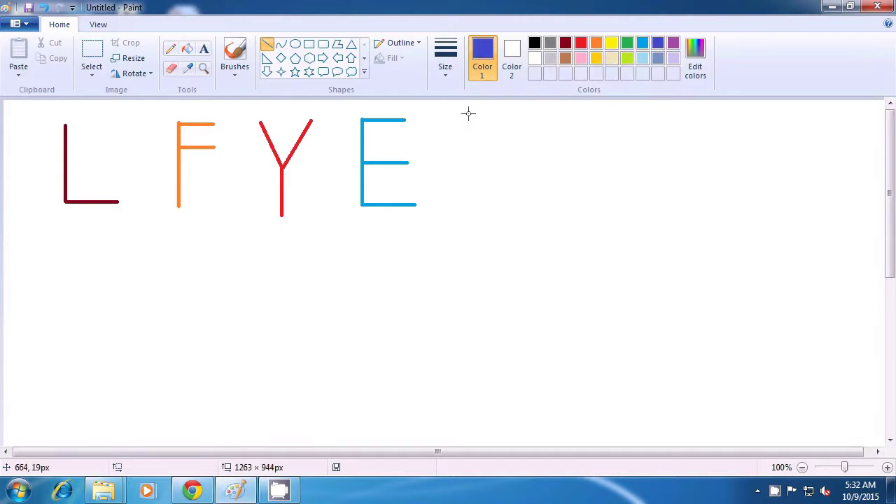
drag(468, 113, 469, 207)
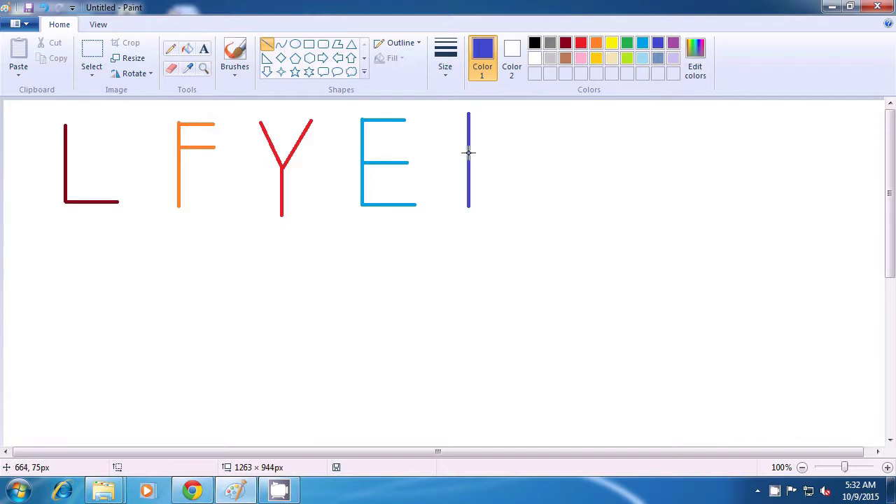
drag(469, 152, 514, 152)
click(513, 184)
drag(514, 114, 515, 211)
click(568, 209)
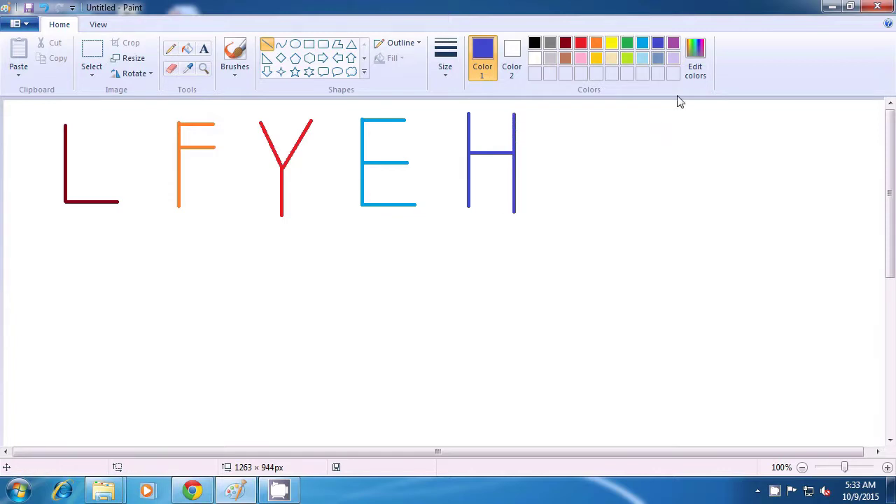
Draw a lavender capital I beside the H from a vertical line with horizontal bars at both ends
click(674, 60)
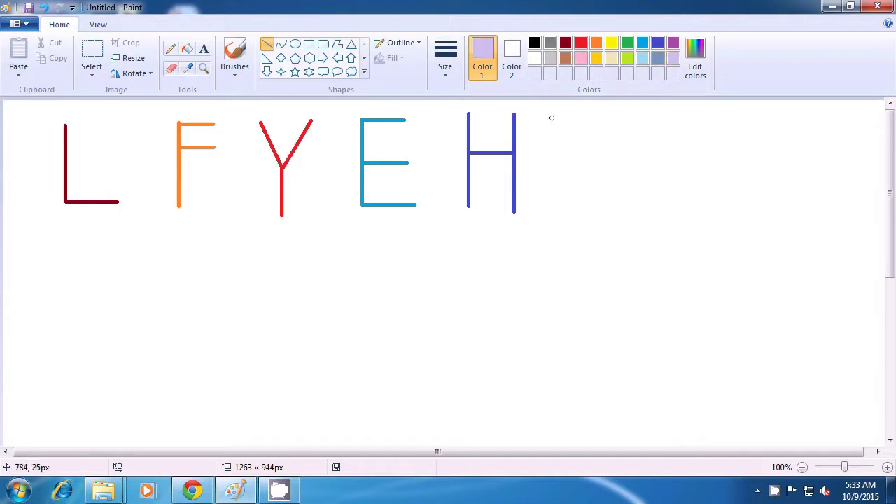
mouse_move(550, 118)
mouse_down()
mouse_move(623, 117)
mouse_move(584, 140)
mouse_move(584, 191)
mouse_move(570, 187)
mouse_move(620, 189)
mouse_up()
click(675, 194)
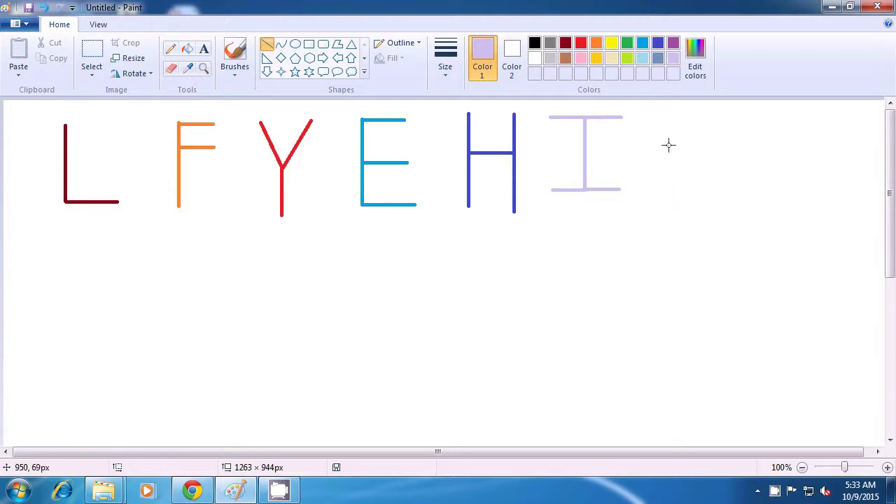
Draw a blue-gray capital X from two crossing diagonal lines at the end of the first row of letters
click(657, 61)
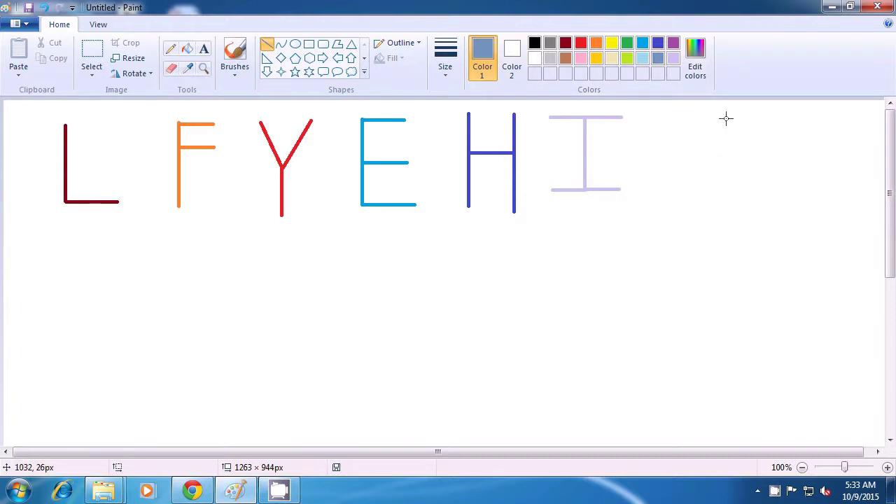
drag(726, 118, 670, 198)
click(749, 198)
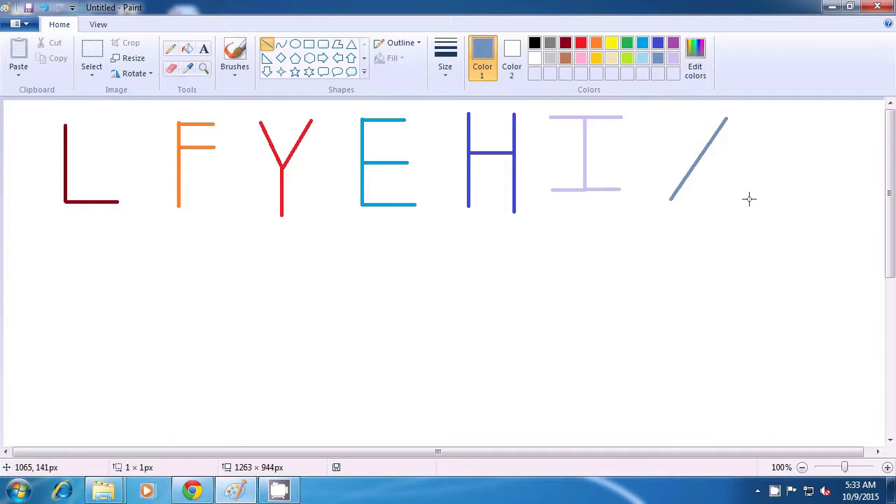
drag(657, 113, 750, 202)
click(676, 194)
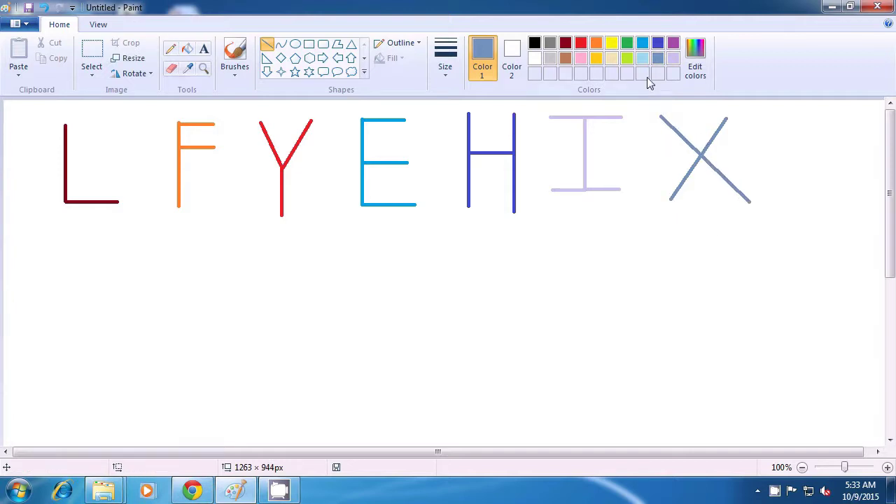
Draw a lime capital W from four connected diagonal lines below the L, starting a second row about 100 px tall
click(627, 60)
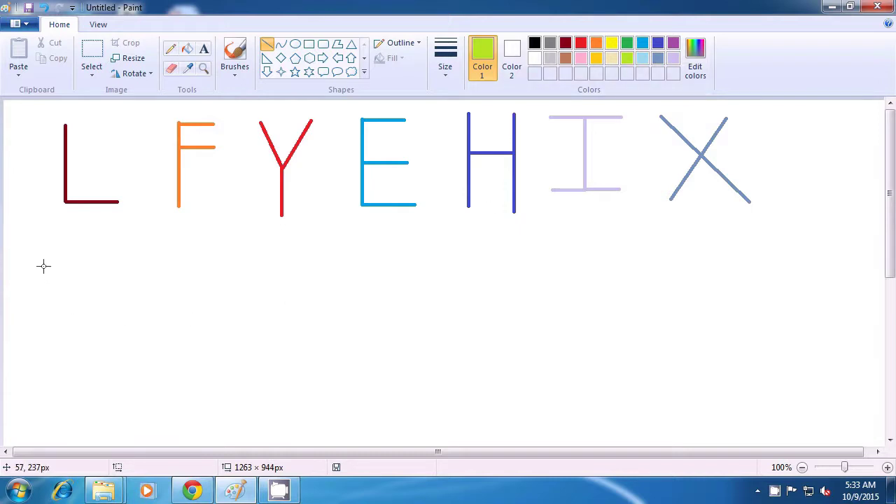
drag(42, 259, 57, 323)
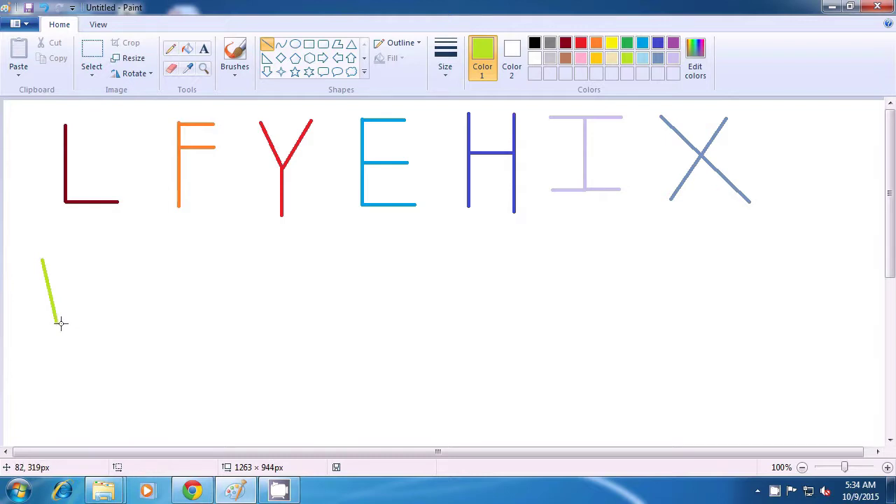
click(59, 320)
drag(59, 320, 105, 255)
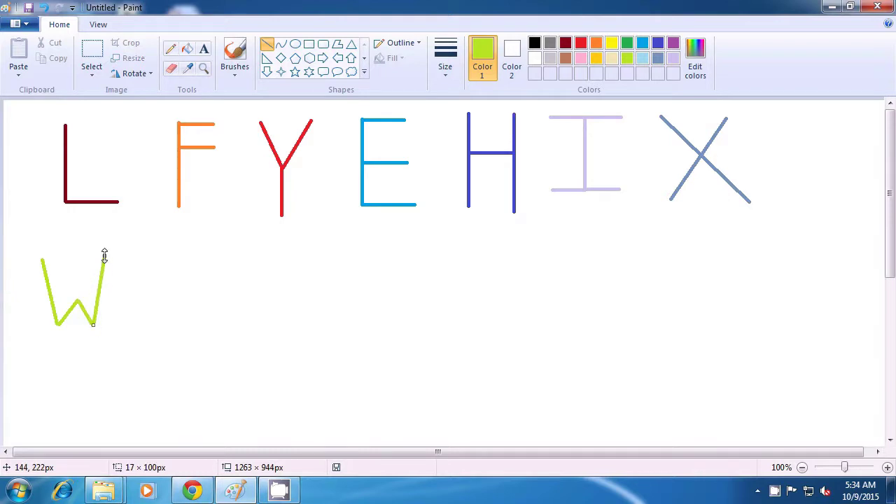
click(194, 278)
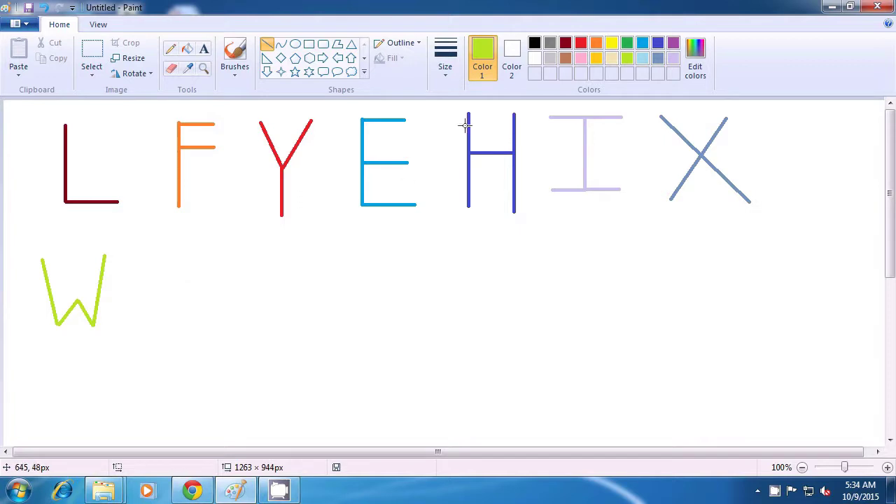
Draw a rose-pink capital A about 100 px tall beside the W from two diagonals and a horizontal crossbar
click(580, 58)
drag(186, 248, 159, 318)
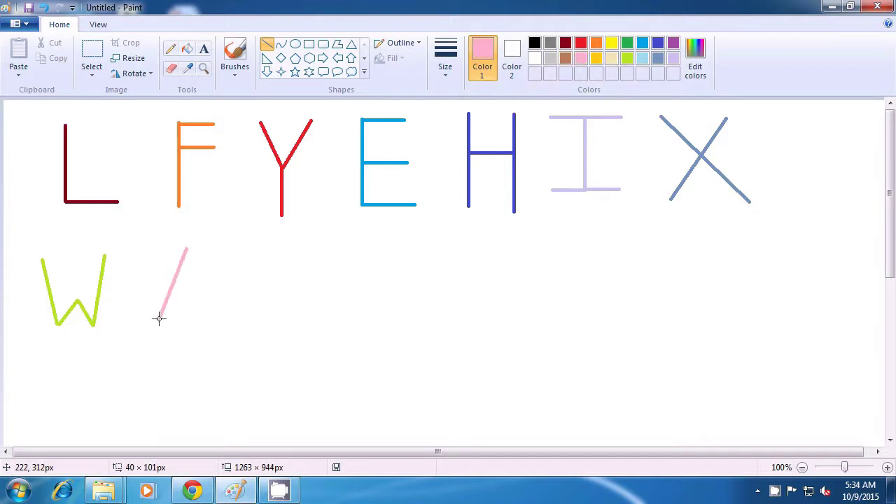
click(184, 314)
drag(187, 249, 214, 311)
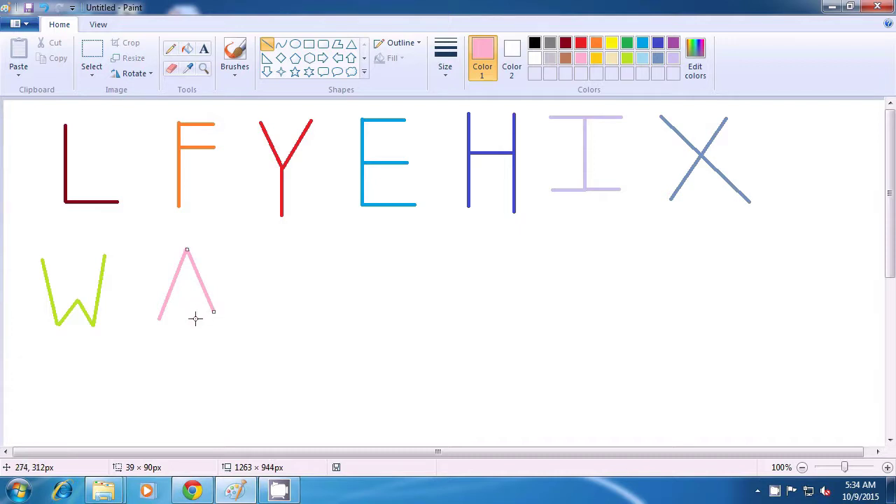
click(195, 318)
drag(173, 286, 203, 286)
click(297, 299)
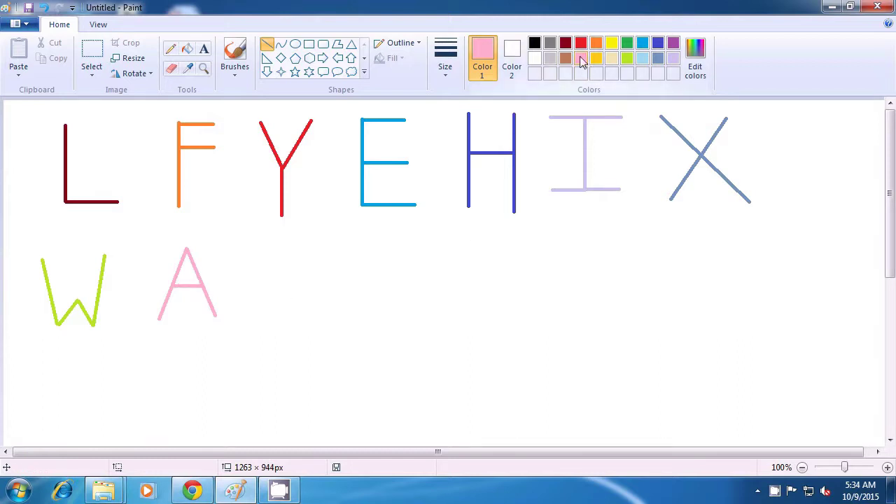
Draw an orange capital T beside the A from a vertical stem and a bar across its upper end
click(596, 43)
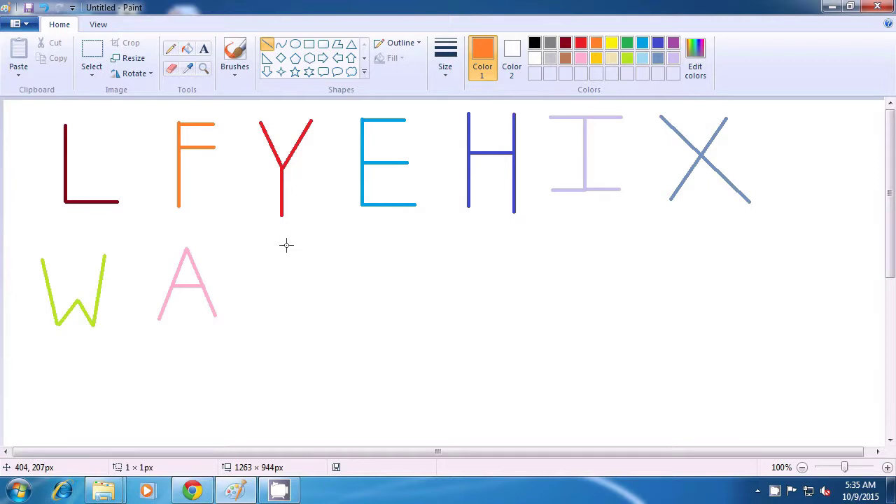
drag(286, 244, 287, 314)
click(344, 311)
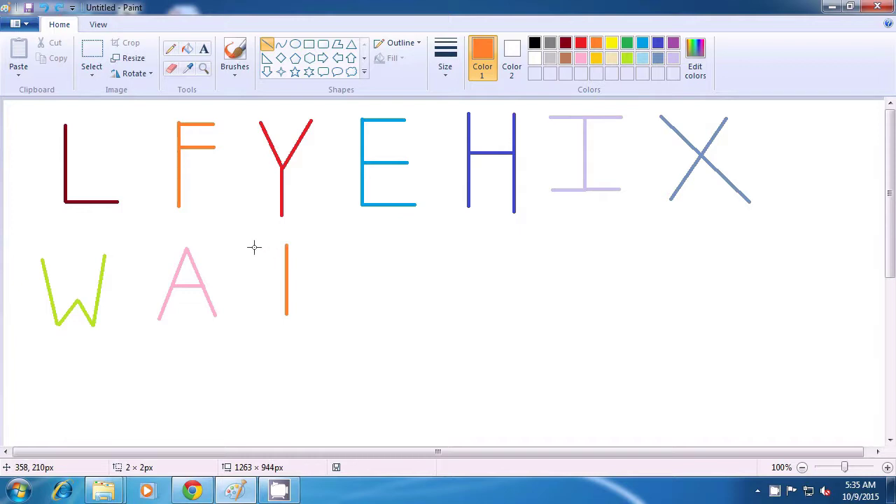
drag(252, 247, 315, 242)
click(358, 283)
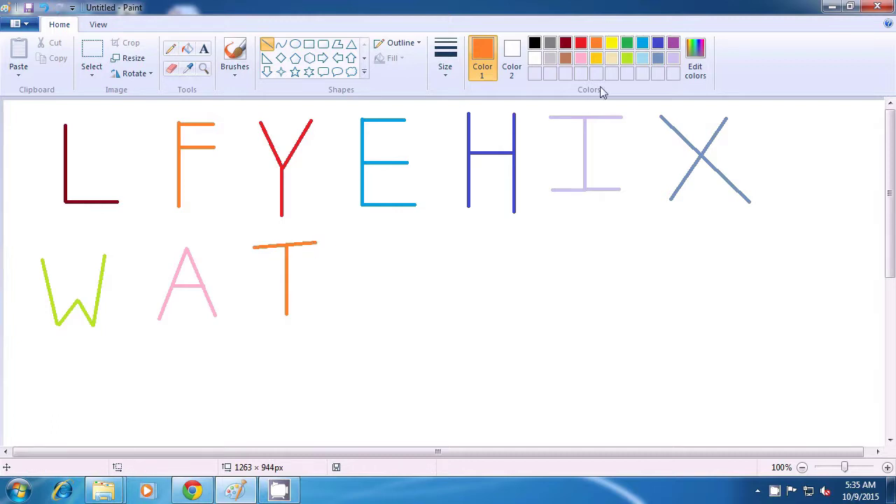
Draw a gold capital N beside the T from two vertical lines joined by a diagonal
click(596, 59)
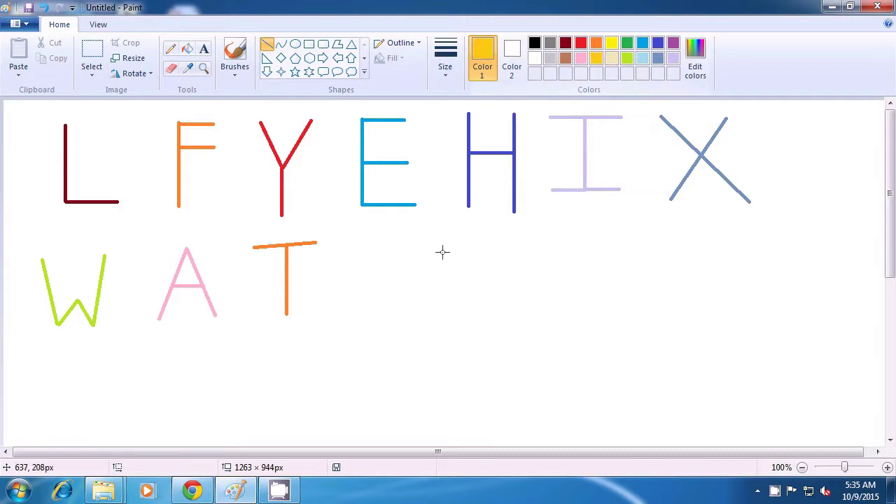
drag(369, 243, 370, 335)
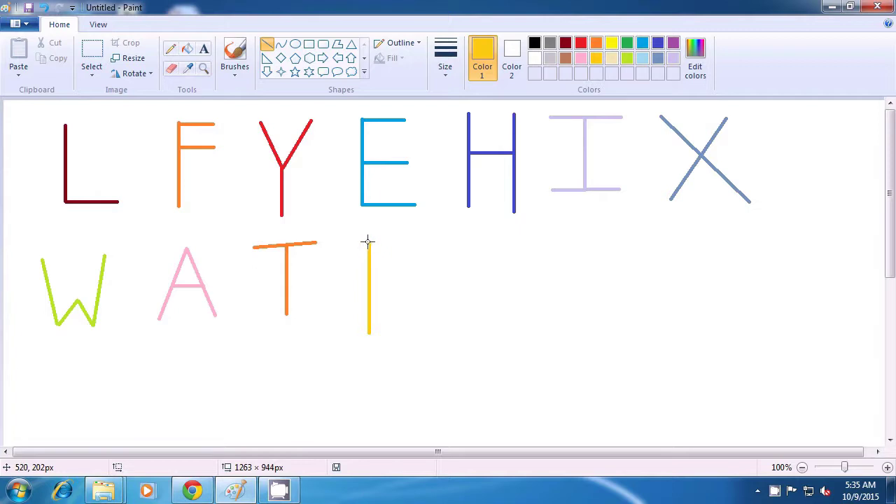
mouse_move(367, 243)
mouse_down()
mouse_move(414, 324)
mouse_move(410, 244)
mouse_up()
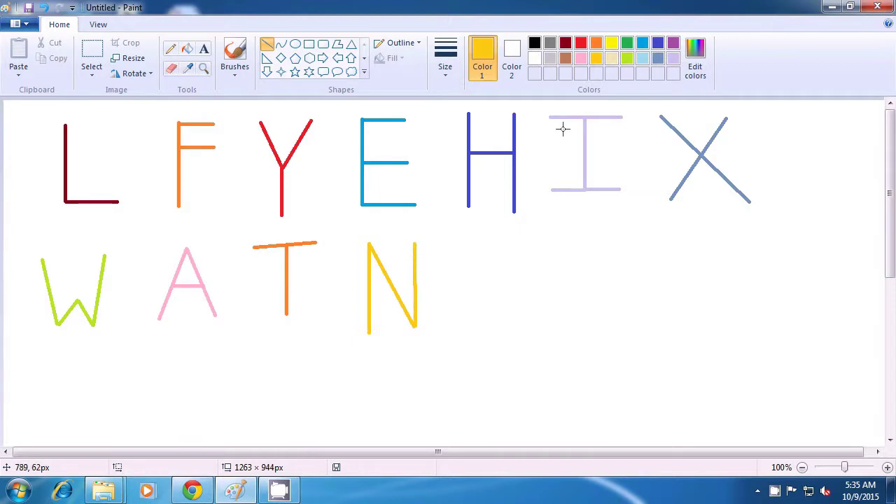
Draw a green capital V about 116 px tall beside the gold N from two diagonals meeting at their lower ends
click(627, 43)
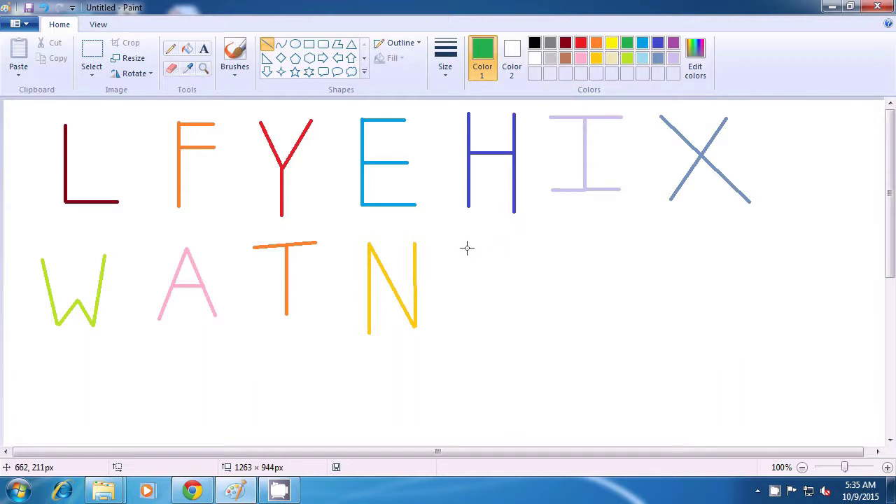
drag(465, 246, 494, 322)
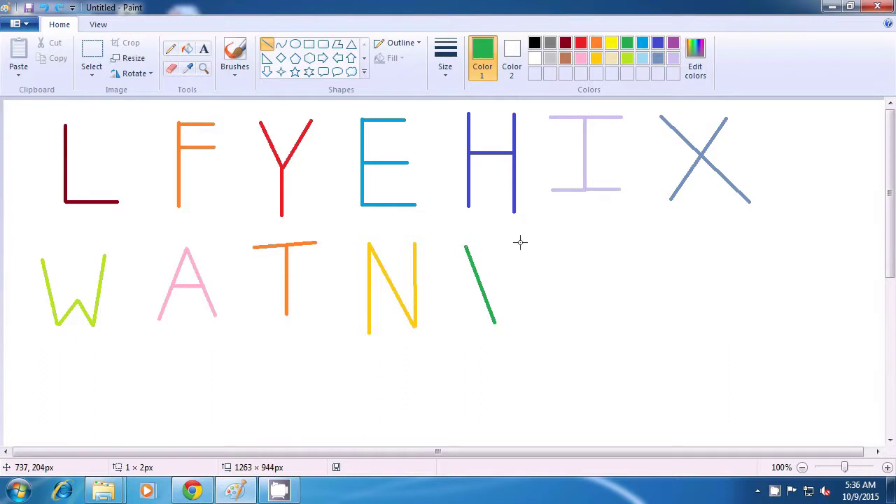
drag(520, 242, 496, 322)
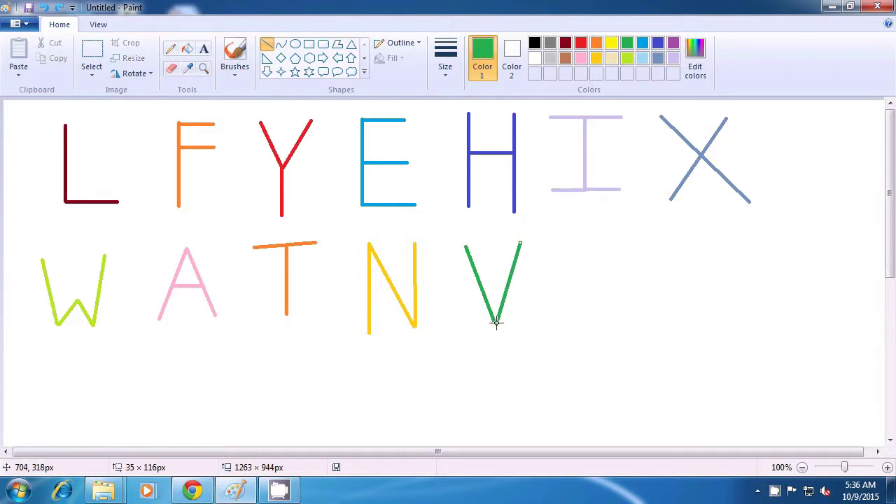
click(543, 322)
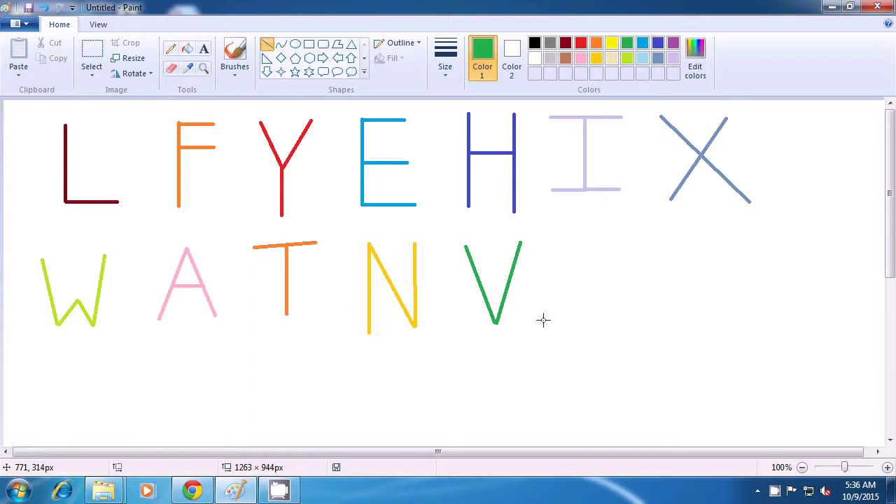
Draw a dark red capital Z beside the V from two horizontal lines joined by a diagonal
click(565, 44)
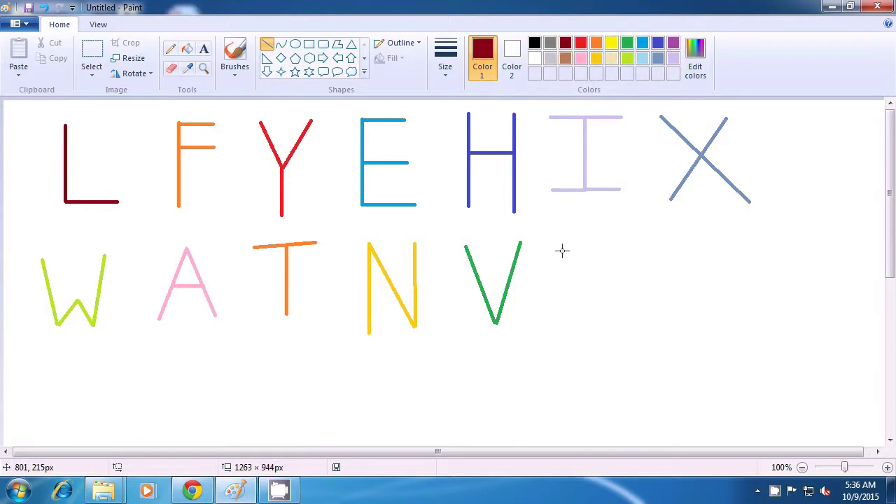
mouse_move(555, 250)
mouse_down()
mouse_move(630, 251)
mouse_move(560, 311)
mouse_move(612, 302)
mouse_move(644, 313)
mouse_up()
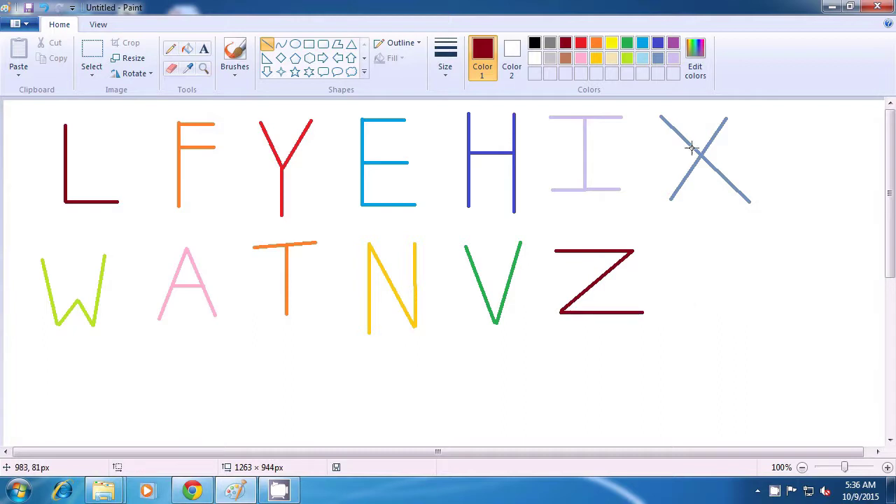
Draw an indigo capital K beside the Z from a vertical stem about 156 px tall and two diagonals meeting at its middle
click(657, 44)
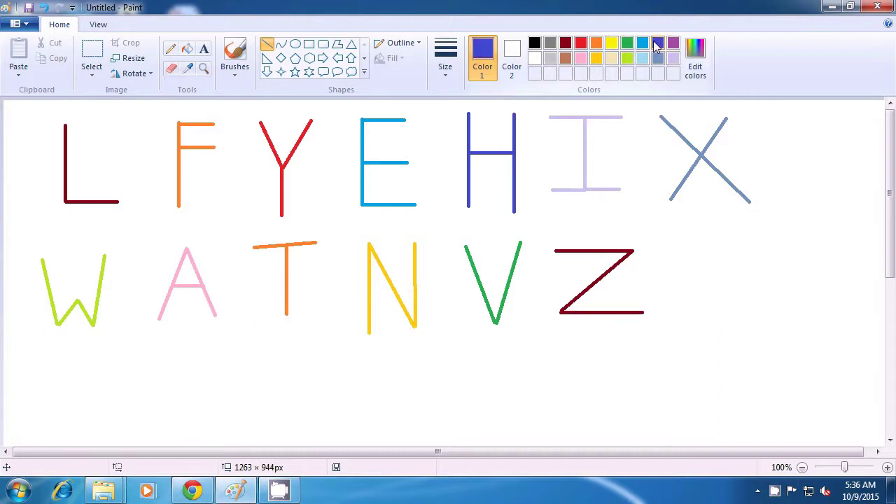
click(688, 239)
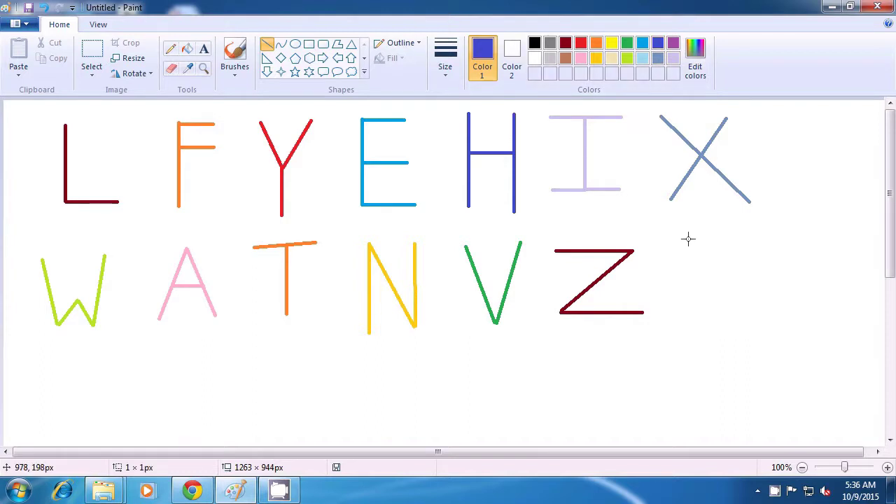
drag(688, 239, 695, 347)
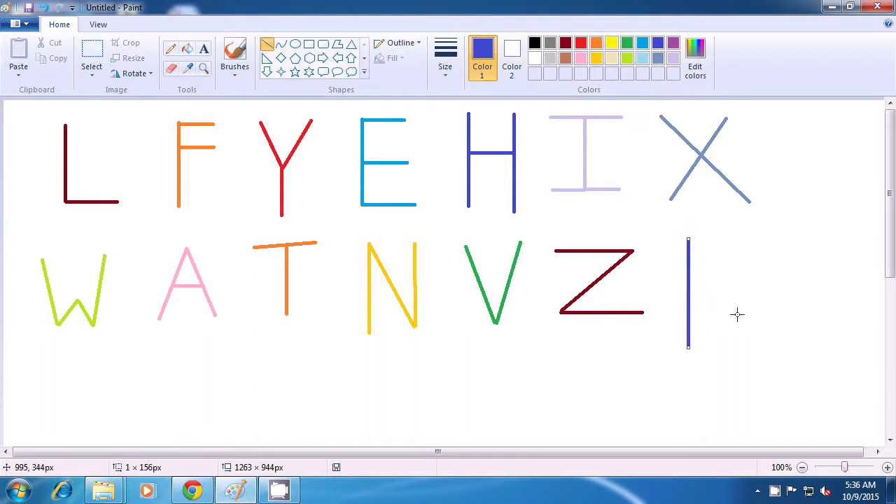
drag(737, 241, 690, 296)
click(782, 329)
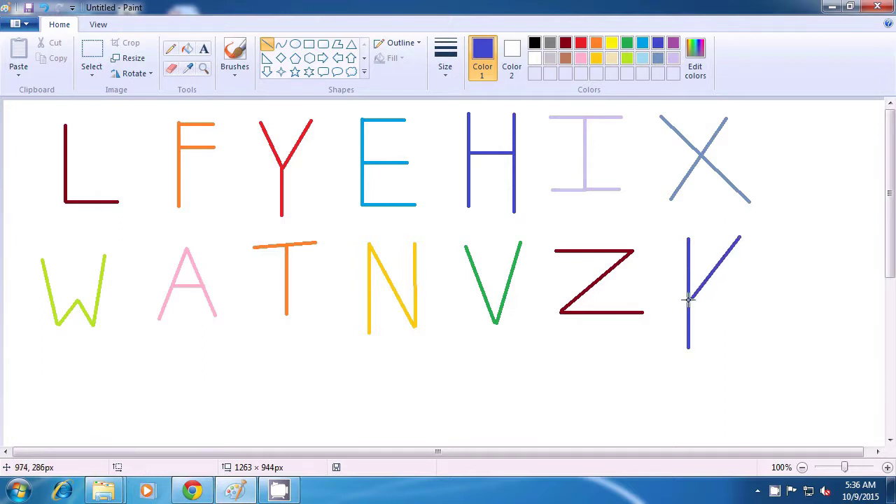
drag(691, 299, 762, 342)
click(803, 338)
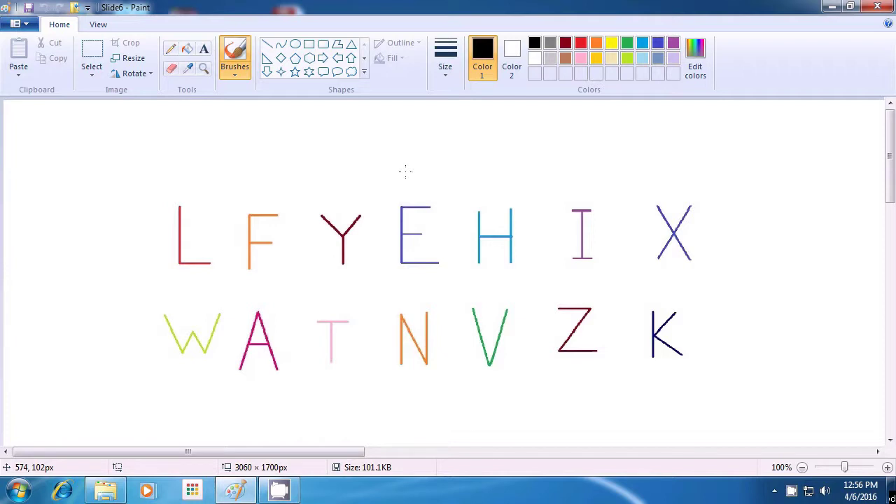
Select the entire Slide6 picture and delete all its letters
click(89, 77)
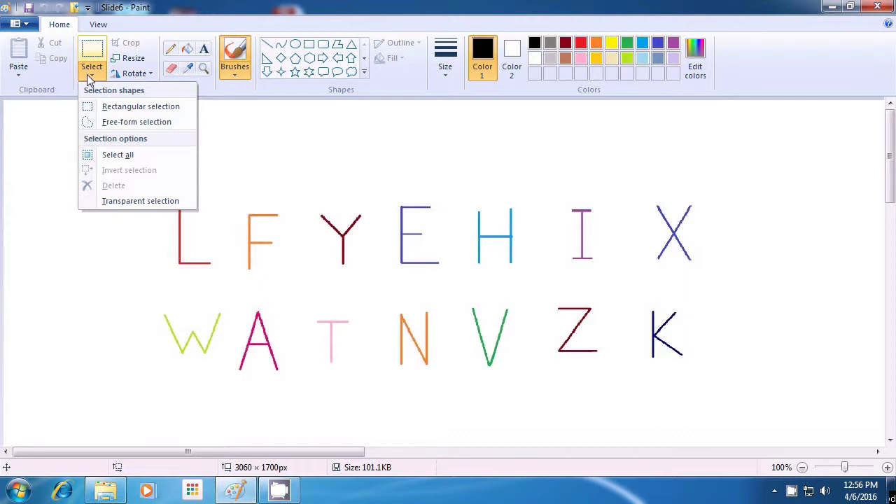
click(103, 155)
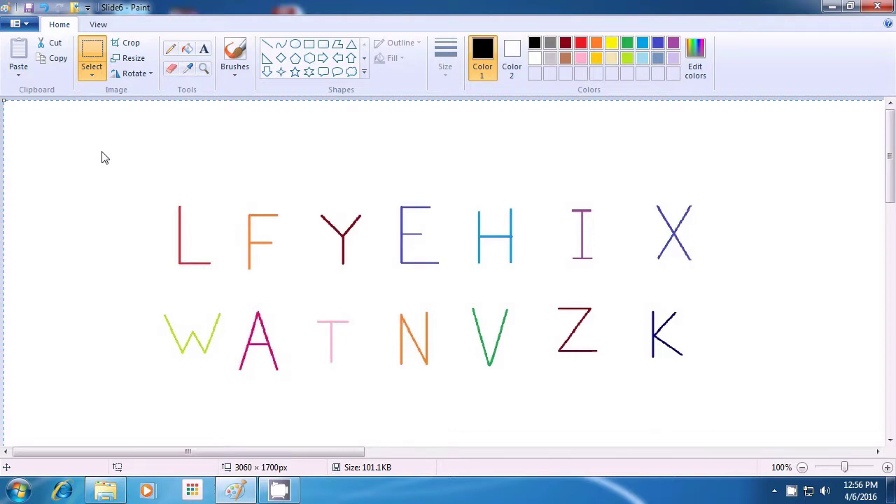
key(Delete)
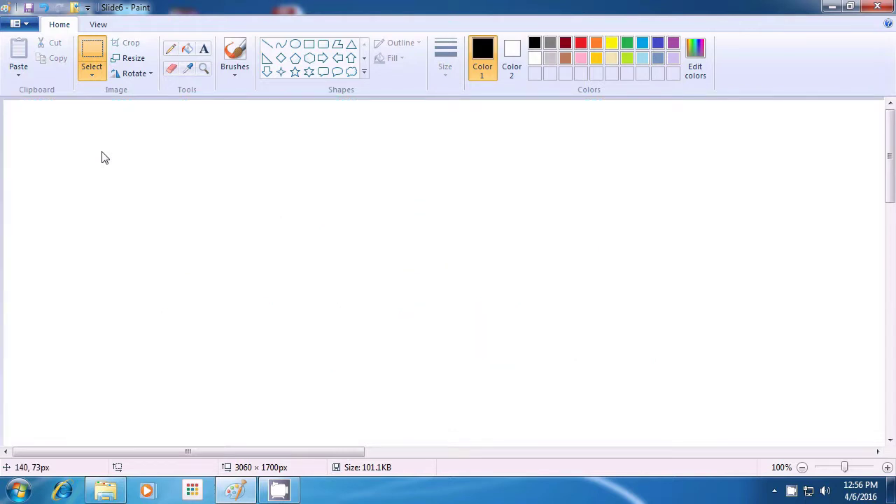
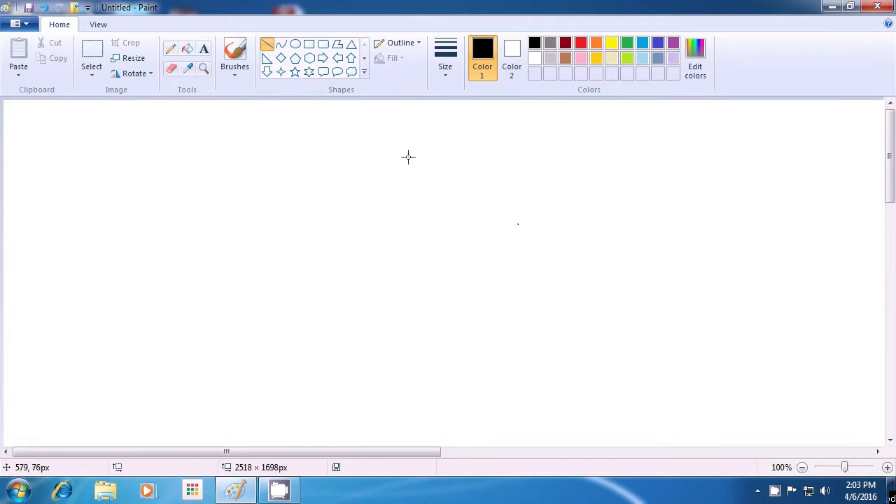
Draw a black triangular house roof about 240 px wide and 110 px tall from three connected lines
drag(379, 148, 288, 224)
click(334, 214)
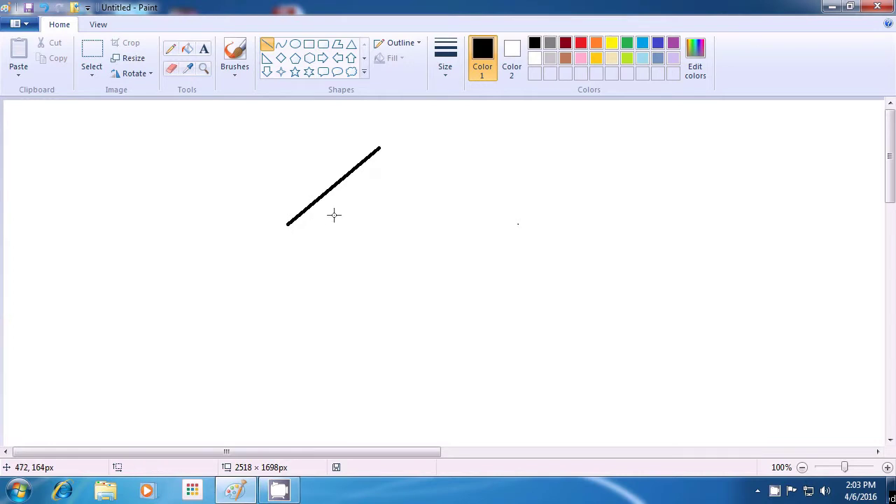
drag(378, 149, 456, 220)
click(526, 212)
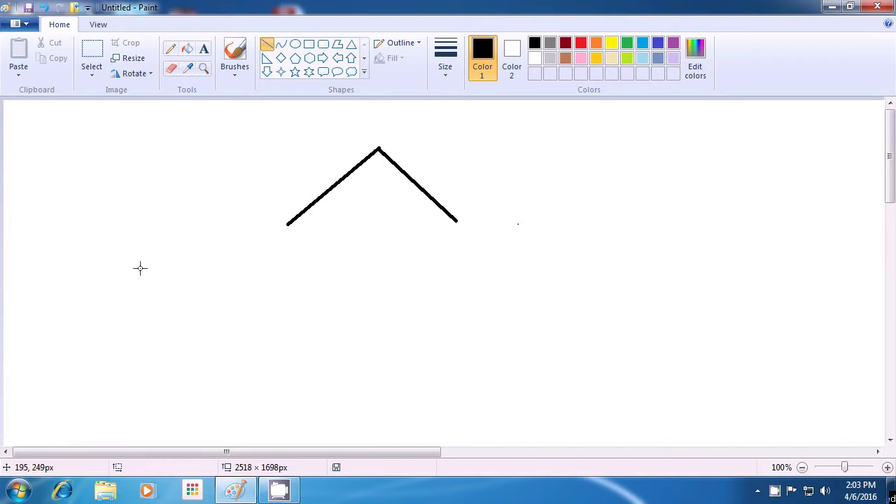
drag(287, 225, 455, 221)
click(508, 216)
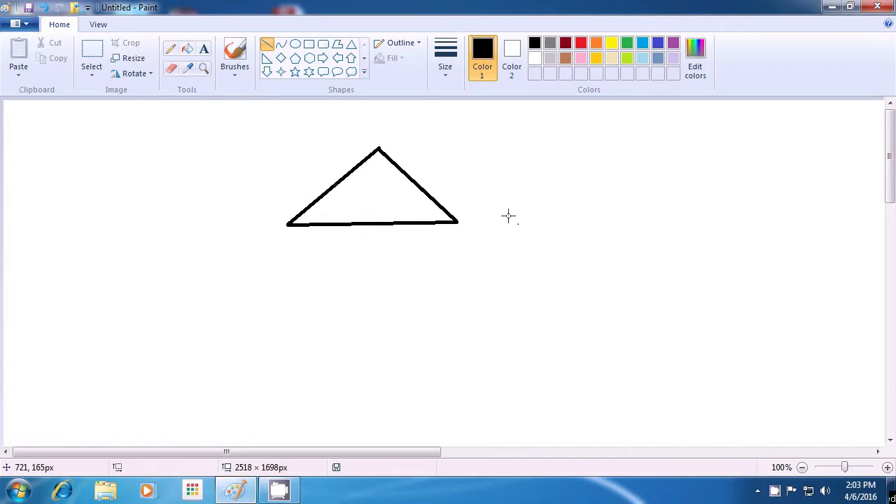
Draw the house walls about 197 px tall below the roof with two vertical lines and a horizontal base line
drag(288, 224, 289, 362)
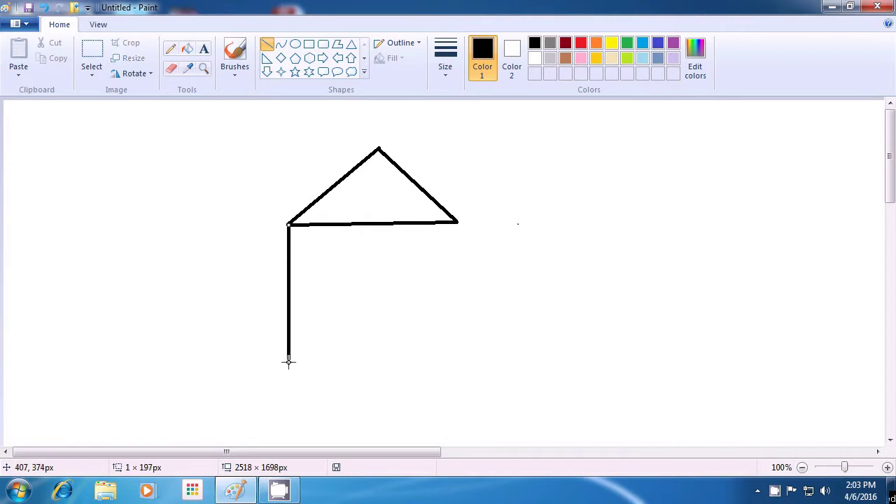
click(425, 322)
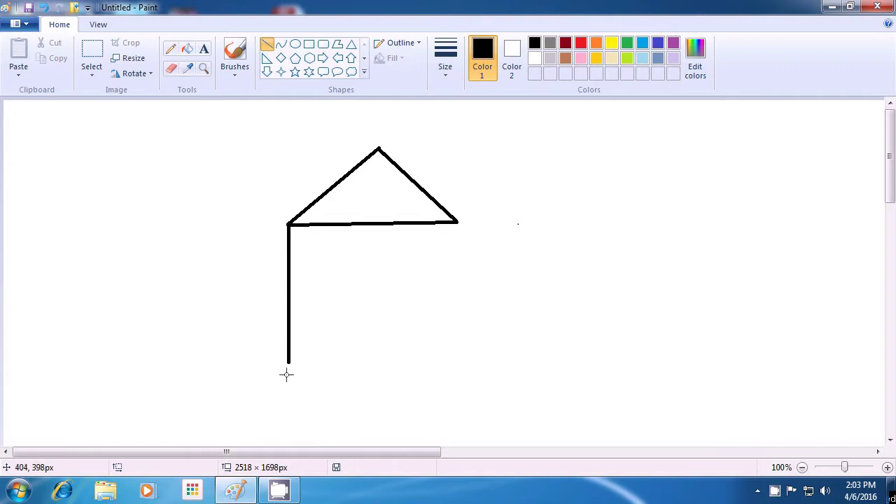
drag(289, 362, 458, 362)
drag(458, 223, 459, 363)
Draw a rectangular door about 50 px wide and 80 px tall on the house's base line, with a small square inside it
mouse_move(322, 362)
mouse_down()
mouse_move(315, 313)
mouse_move(323, 302)
mouse_move(357, 306)
mouse_move(359, 363)
mouse_up()
click(378, 306)
mouse_move(327, 329)
mouse_down()
mouse_move(349, 326)
mouse_move(338, 336)
mouse_up()
click(375, 325)
click(383, 325)
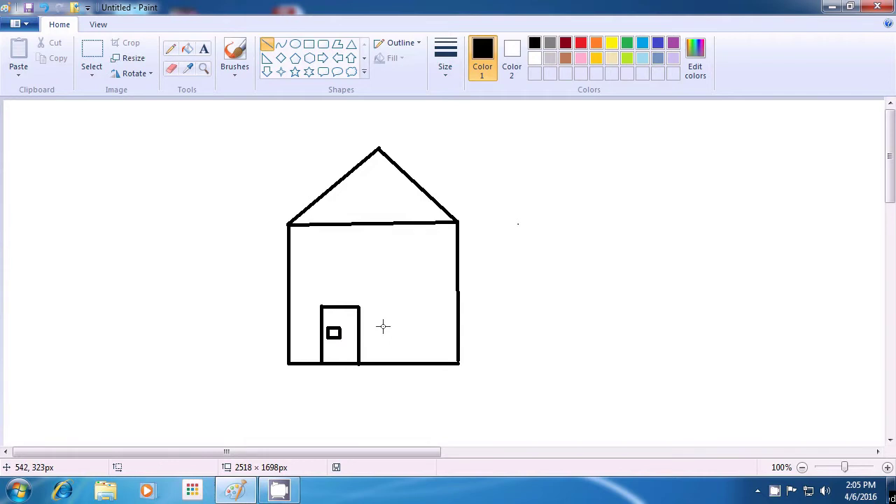
Fill the house's triangular roof with red and its wall with yellow
click(188, 50)
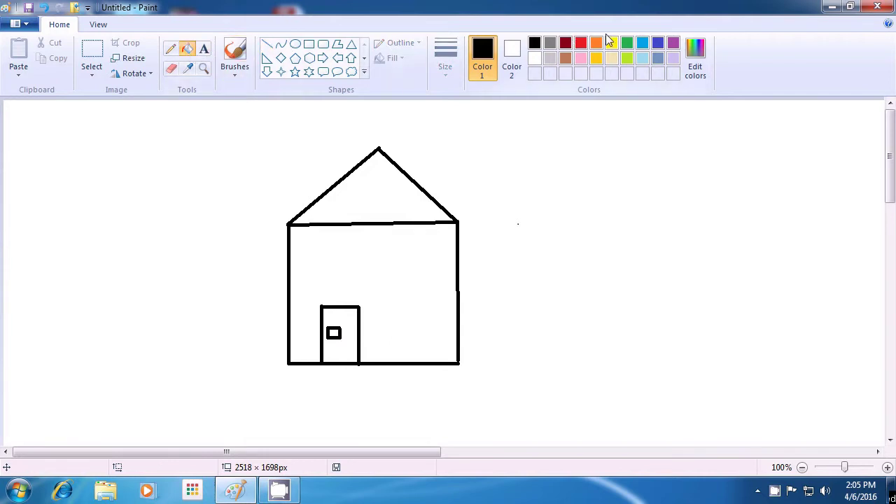
click(581, 45)
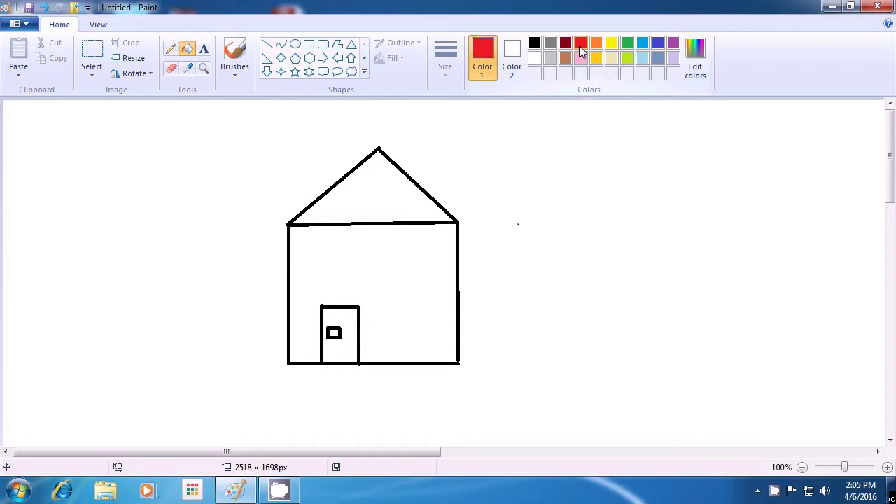
click(366, 193)
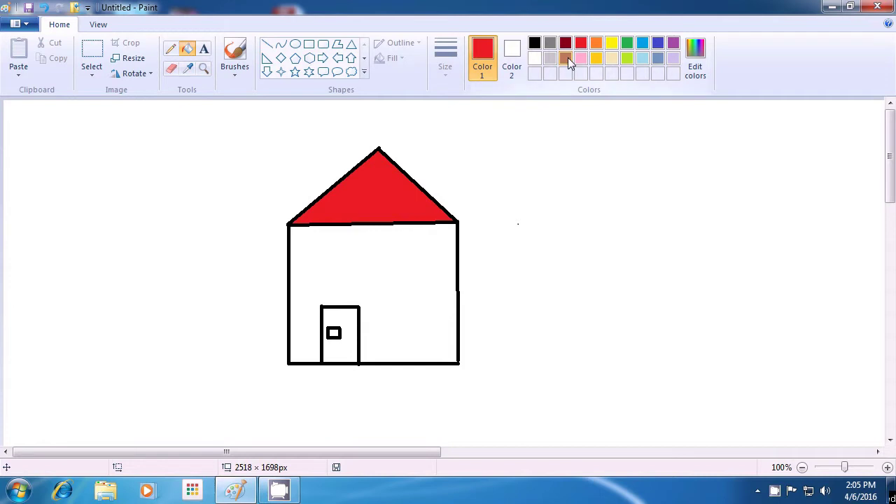
click(609, 43)
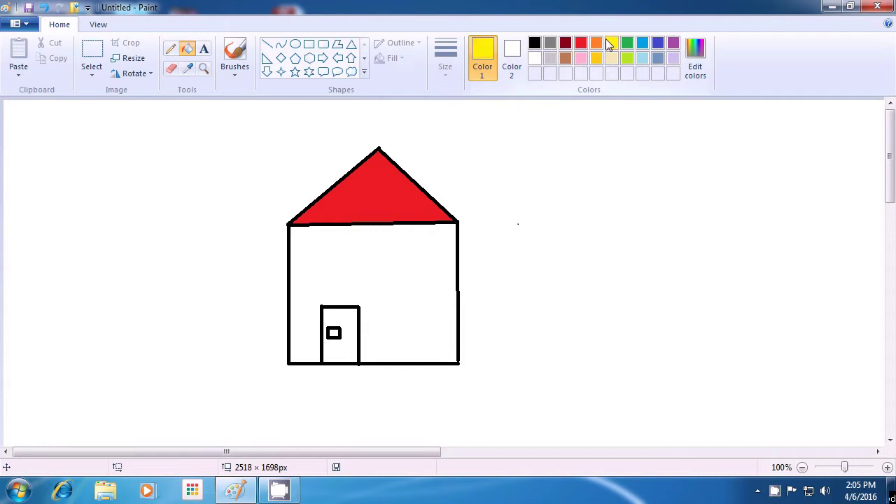
click(394, 277)
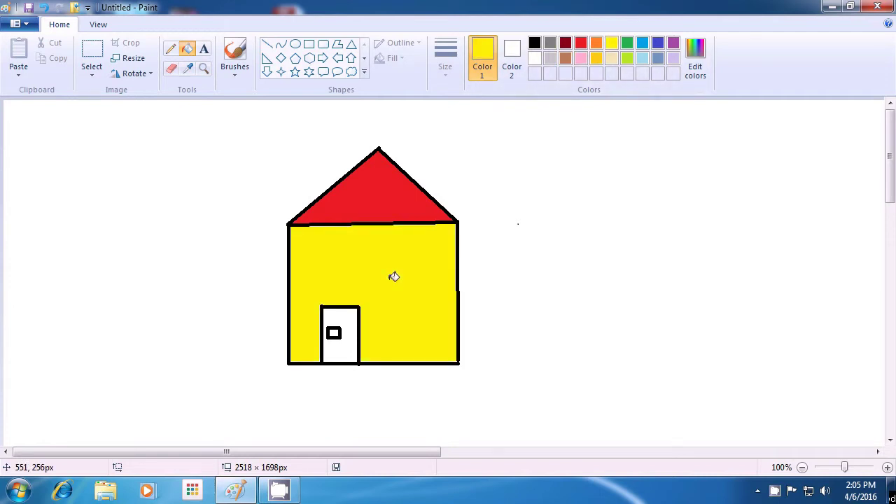
Fill the door with brown and the small square inside it with black
click(565, 58)
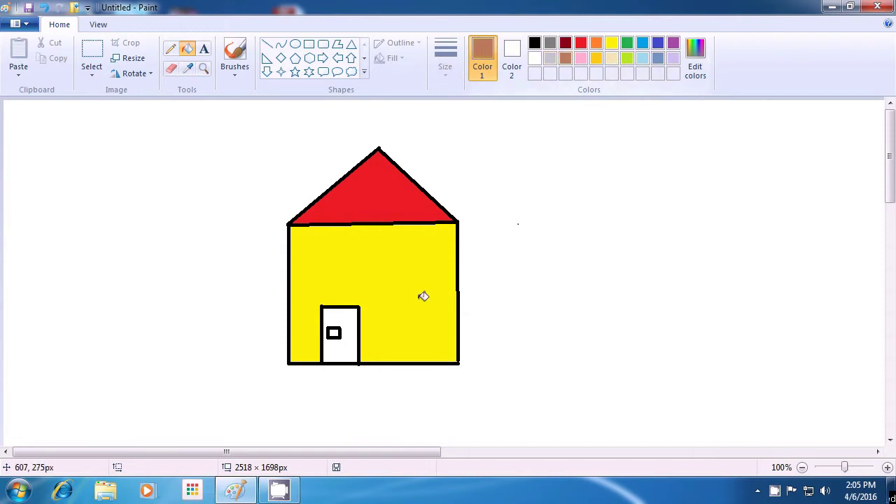
click(346, 319)
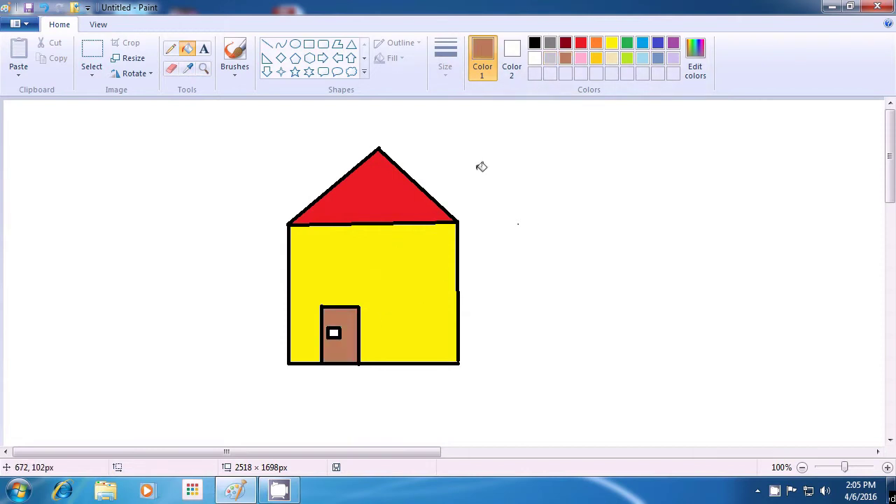
click(535, 43)
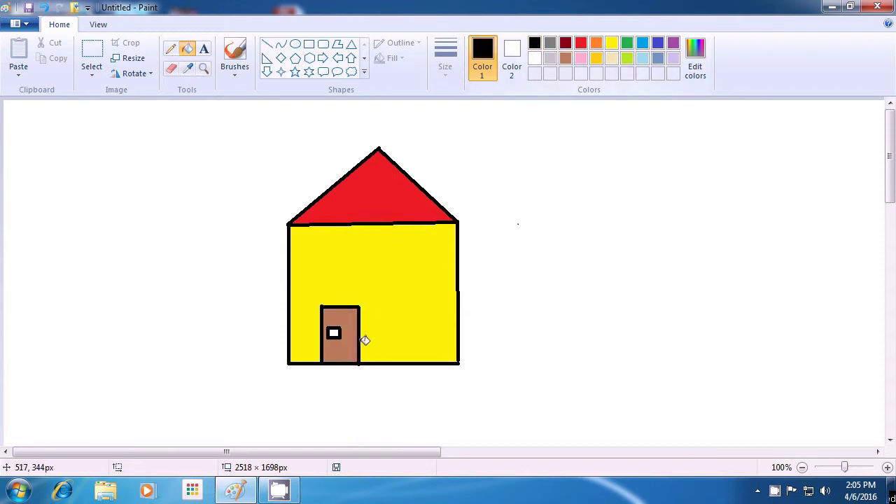
click(334, 333)
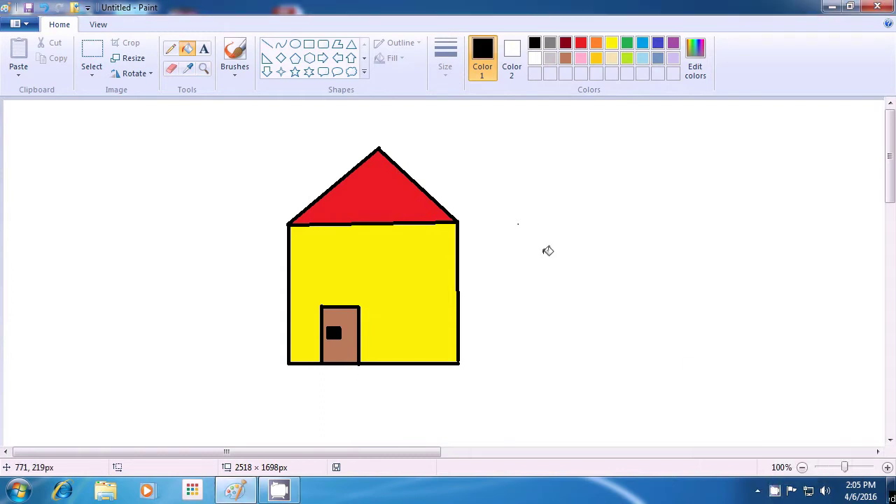
right_click(774, 490)
click(800, 453)
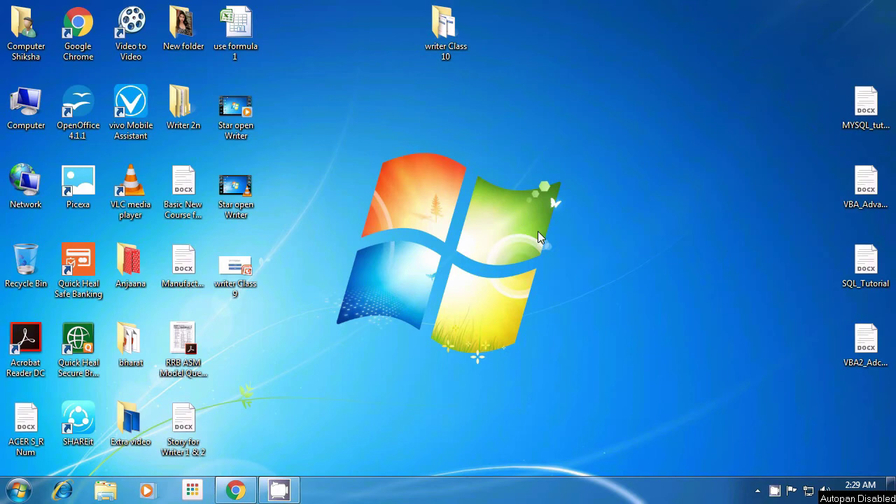
Open the Windows Start menu and locate the Shut down command
click(19, 490)
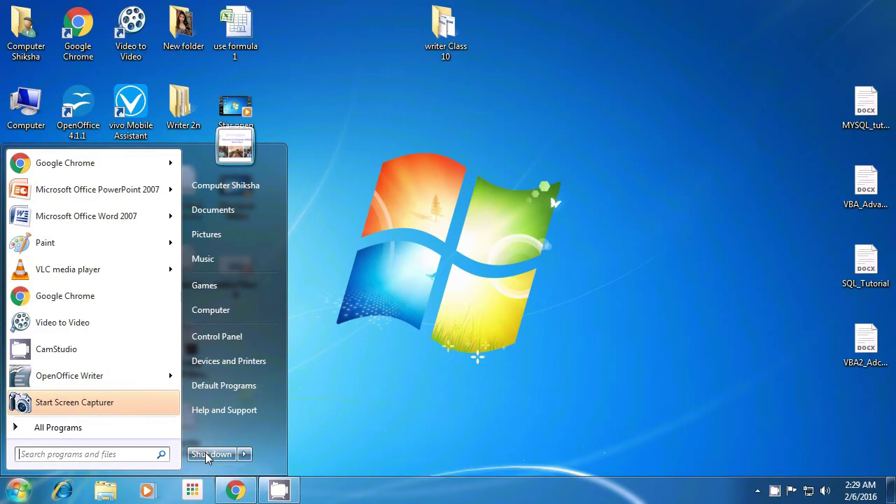
click(778, 494)
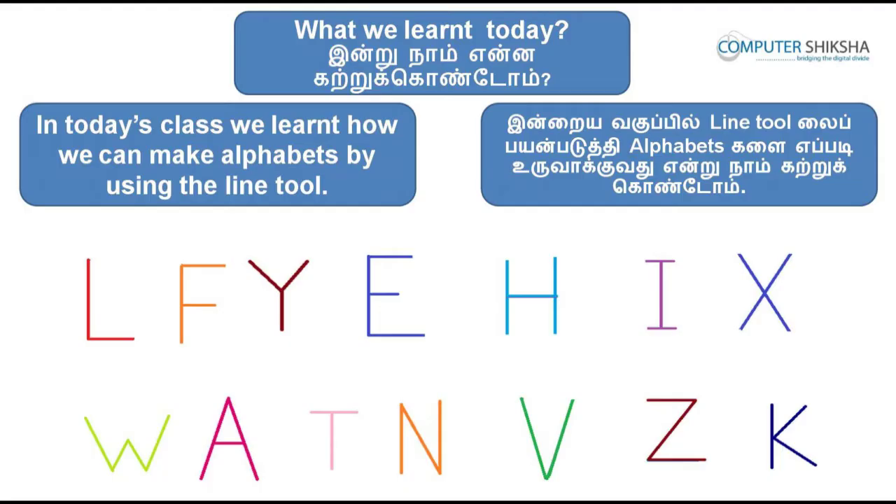